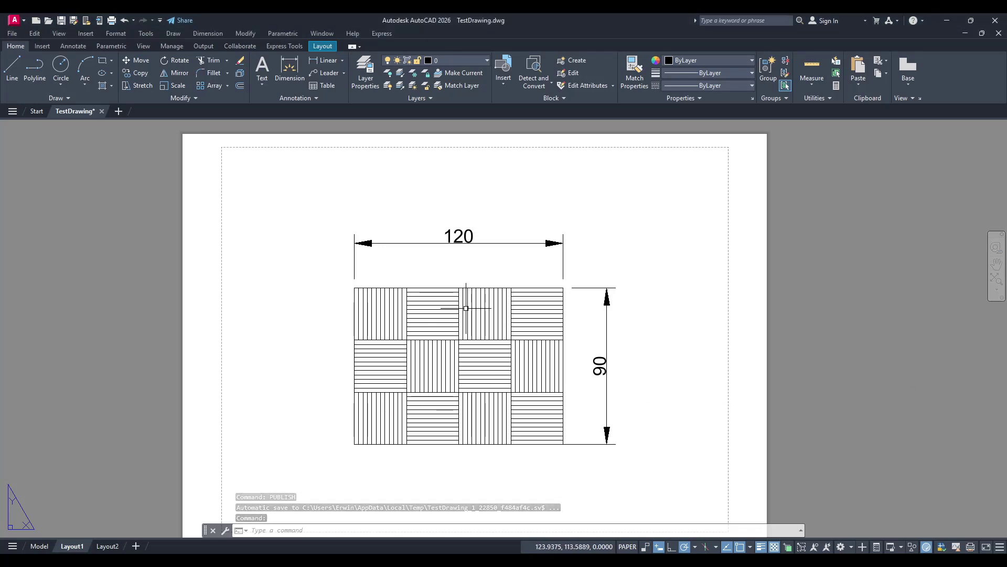
# Review the Layout2 and Layout1 sheets, shifting the Layout1 view around.
pyautogui.moveTo(465, 308); pyautogui.dragTo(447, 299, button='middle')
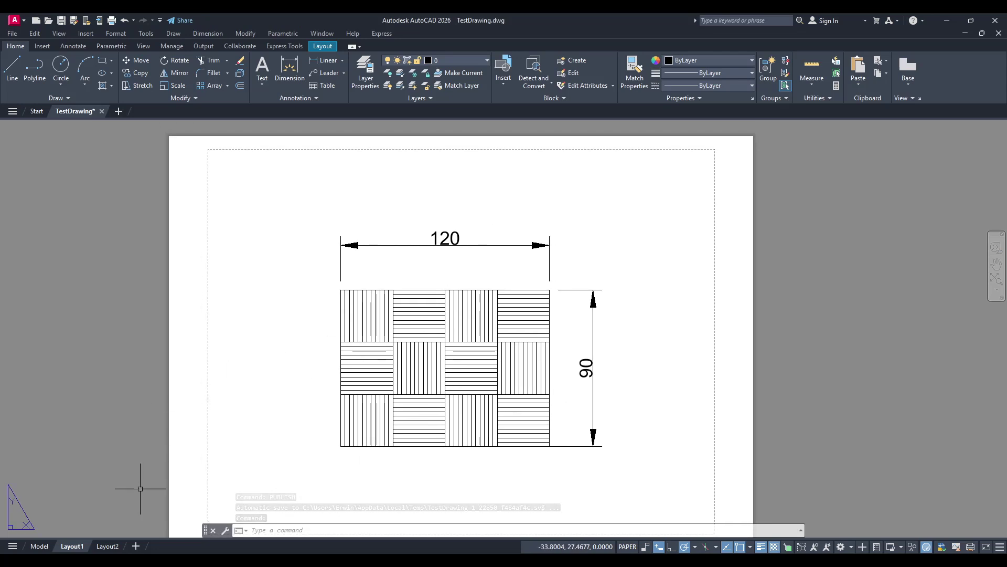
pyautogui.click(114, 546)
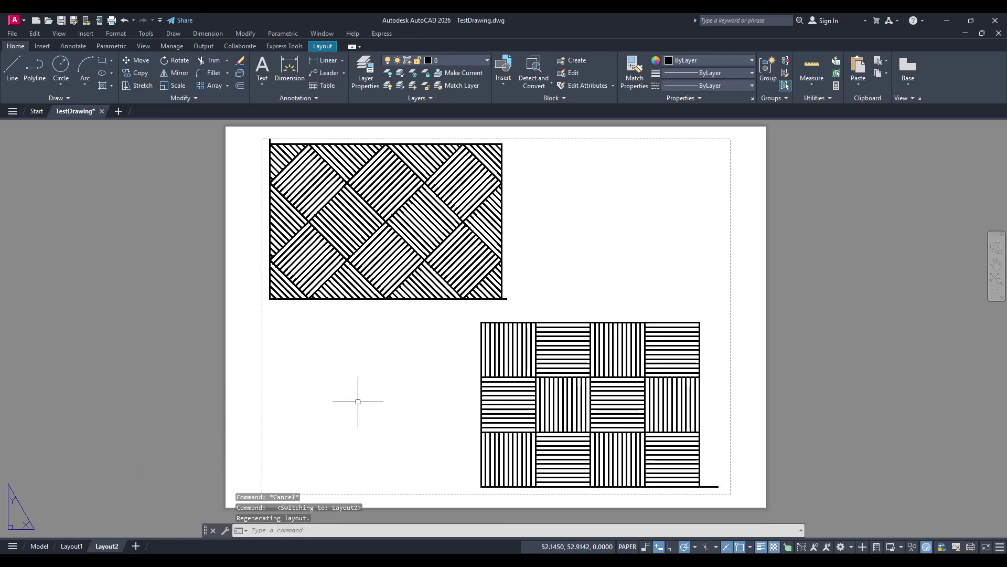
pyautogui.click(71, 546)
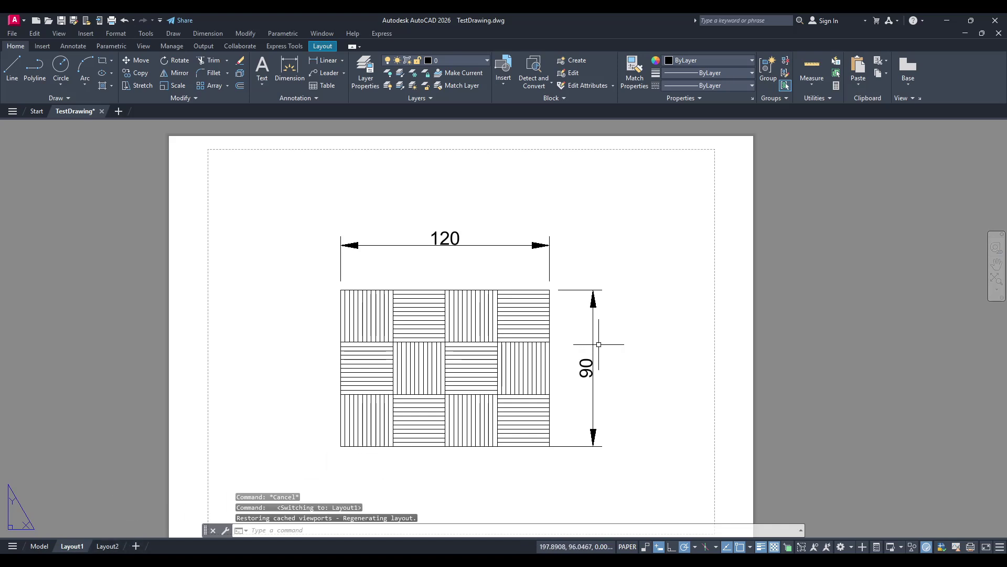
pyautogui.moveTo(602, 346); pyautogui.dragTo(600, 332, button='middle')
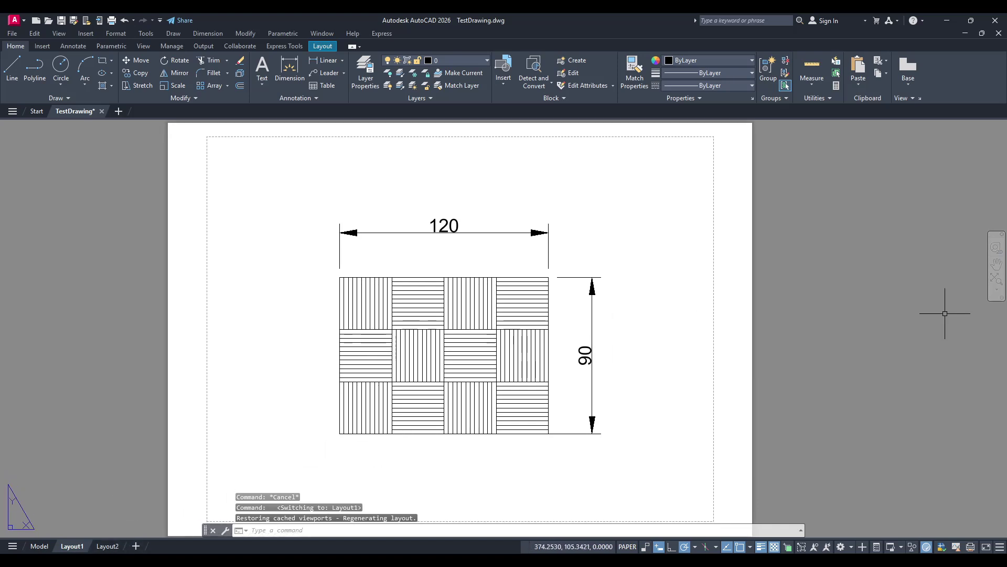
pyautogui.moveTo(766, 342)
pyautogui.mouseDown(button='middle')
pyautogui.moveTo(794, 320)
pyautogui.moveTo(778, 347)
pyautogui.mouseUp(button='middle')
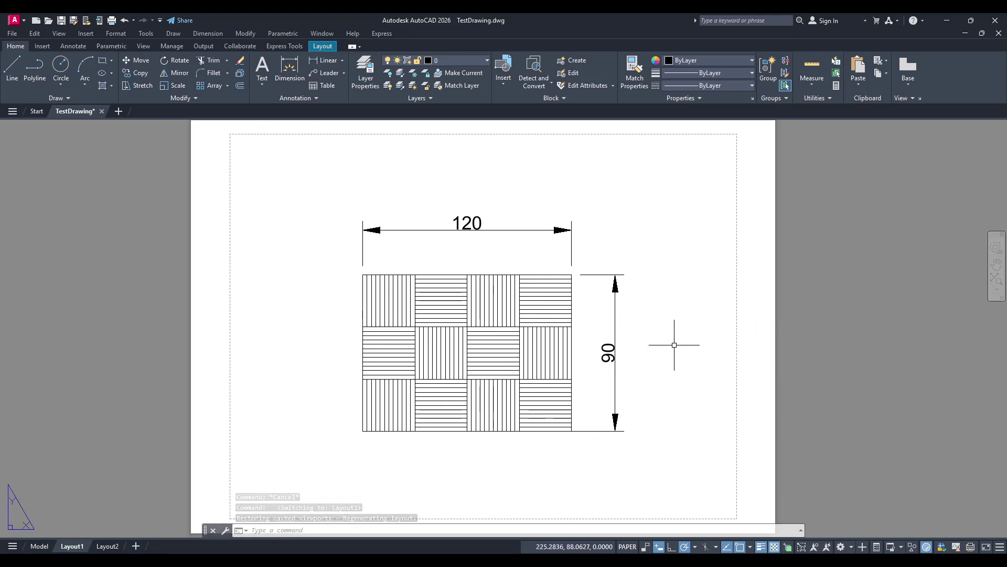
pyautogui.moveTo(652, 353); pyautogui.dragTo(637, 360, button='middle')
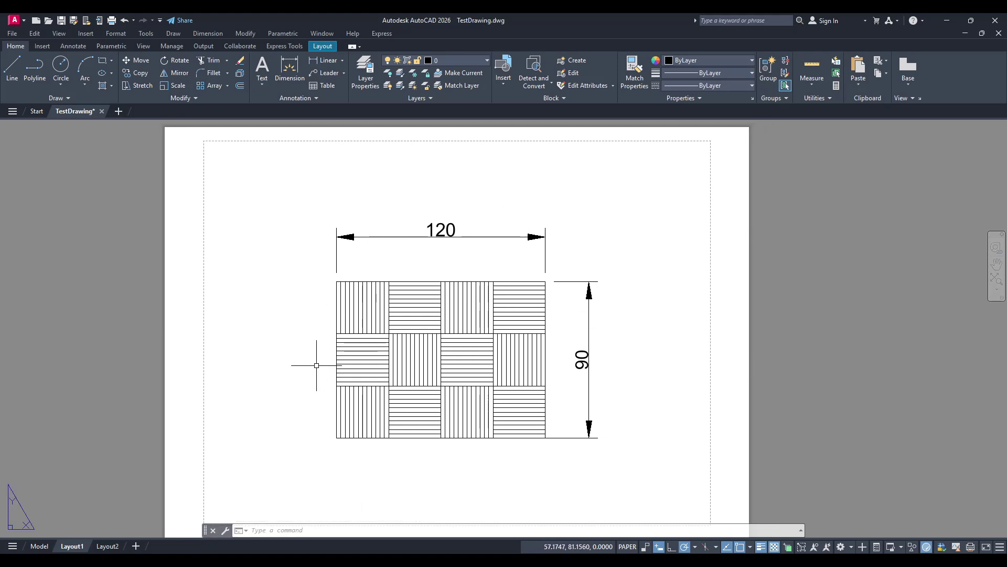
# Start the PUBLISH command from the command line.
pyautogui.click(339, 532)
pyautogui.write('oublish')
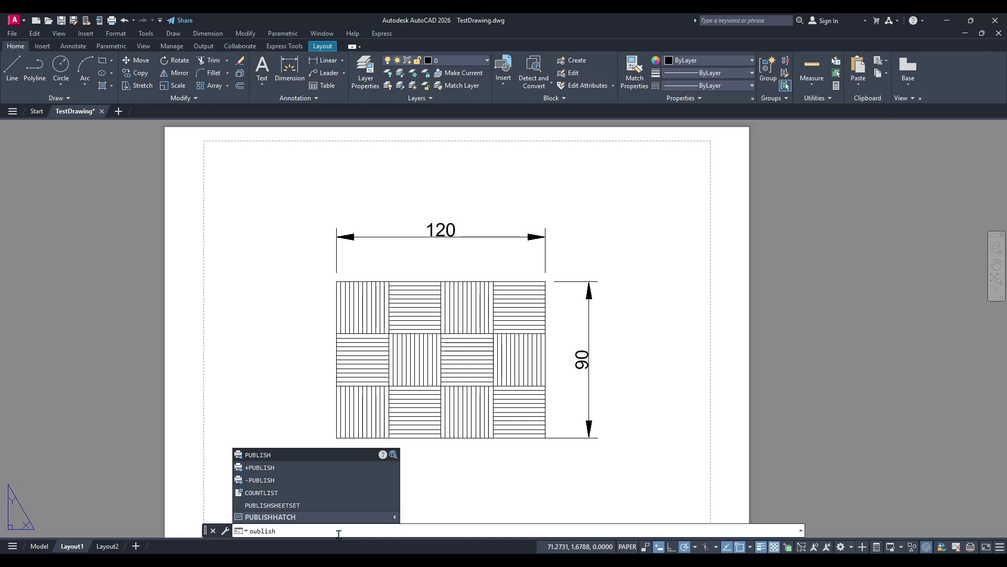
pyautogui.click(258, 456)
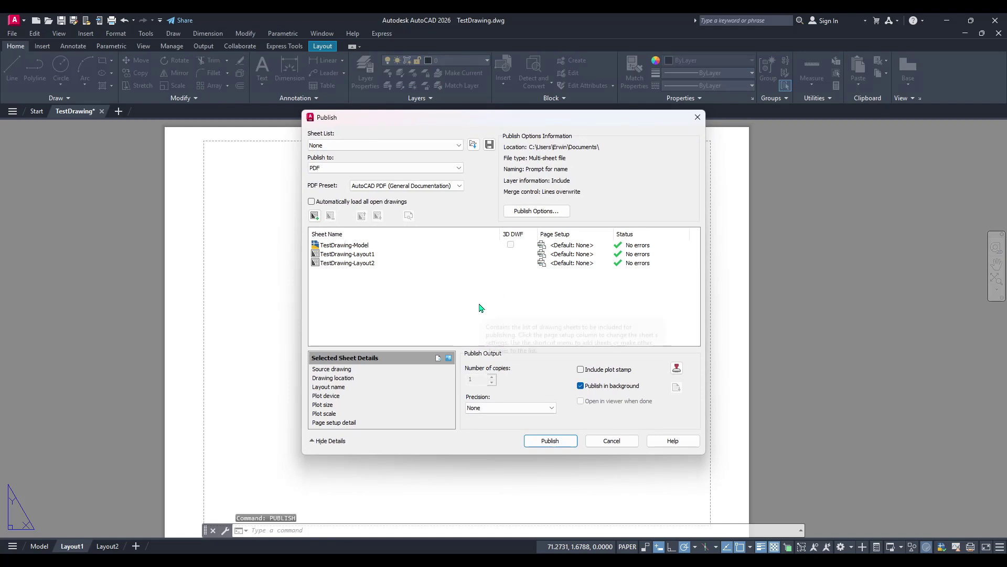
# Remove TestDrawing-Model from the sheet list, keeping TestDrawing-Layout1 and TestDrawing-Layout2 unchanged.
pyautogui.click(332, 247)
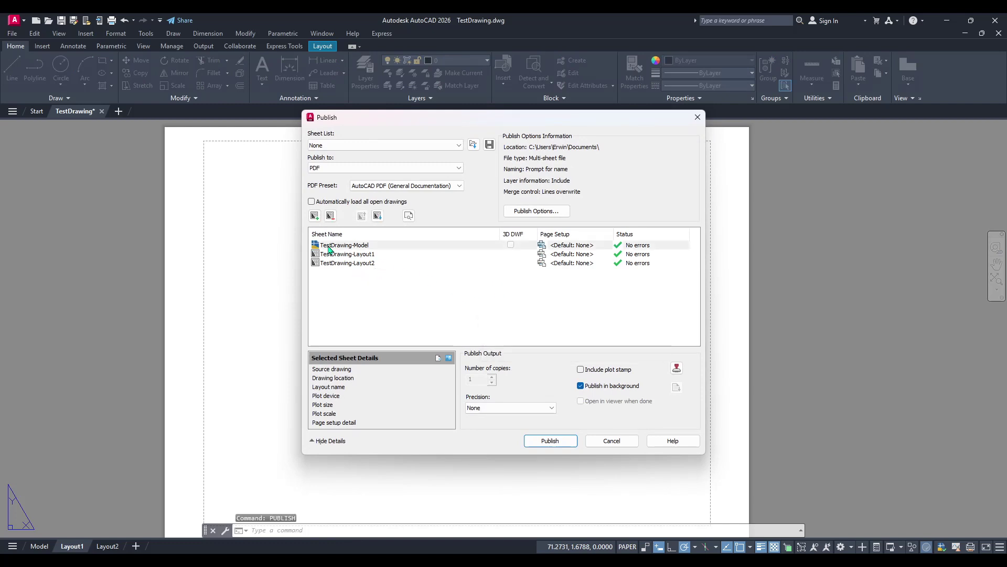
pyautogui.rightClick(346, 249)
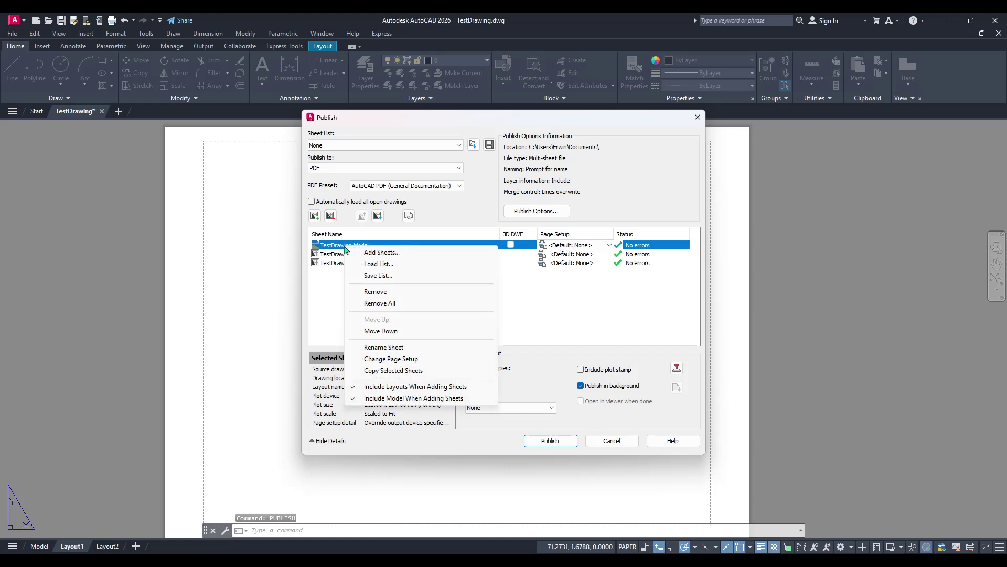
pyautogui.click(388, 295)
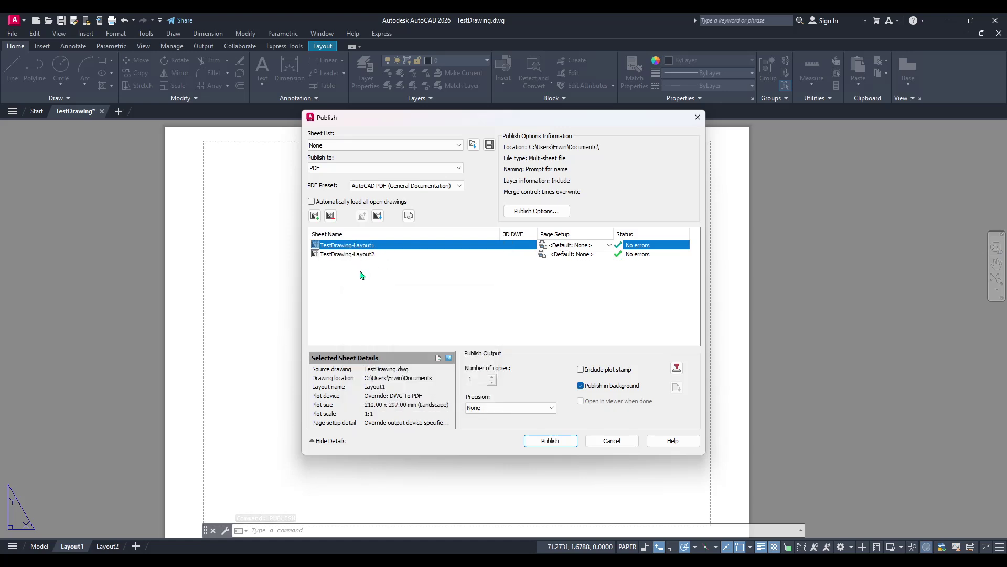
pyautogui.moveTo(361, 275); pyautogui.dragTo(342, 250)
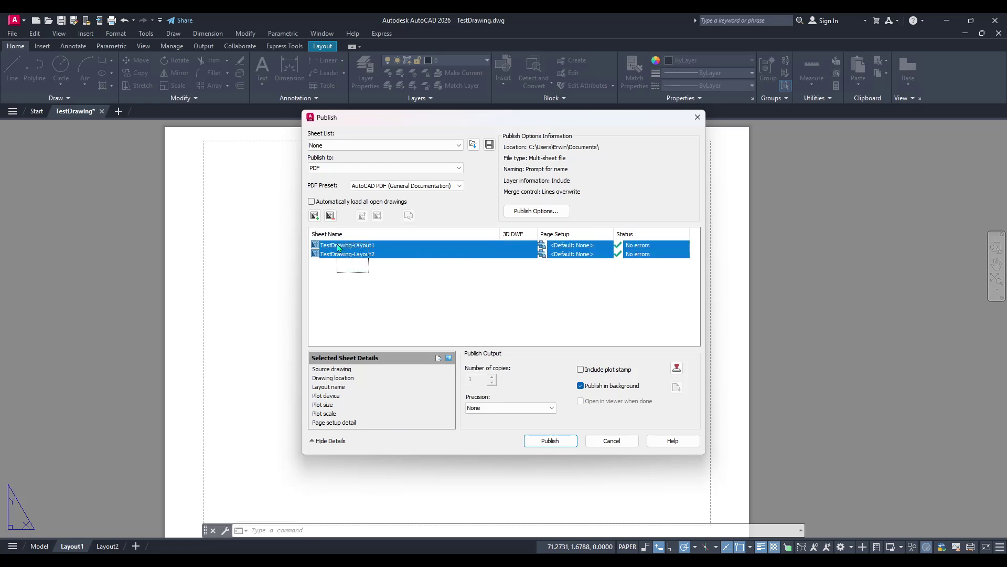
pyautogui.click(461, 278)
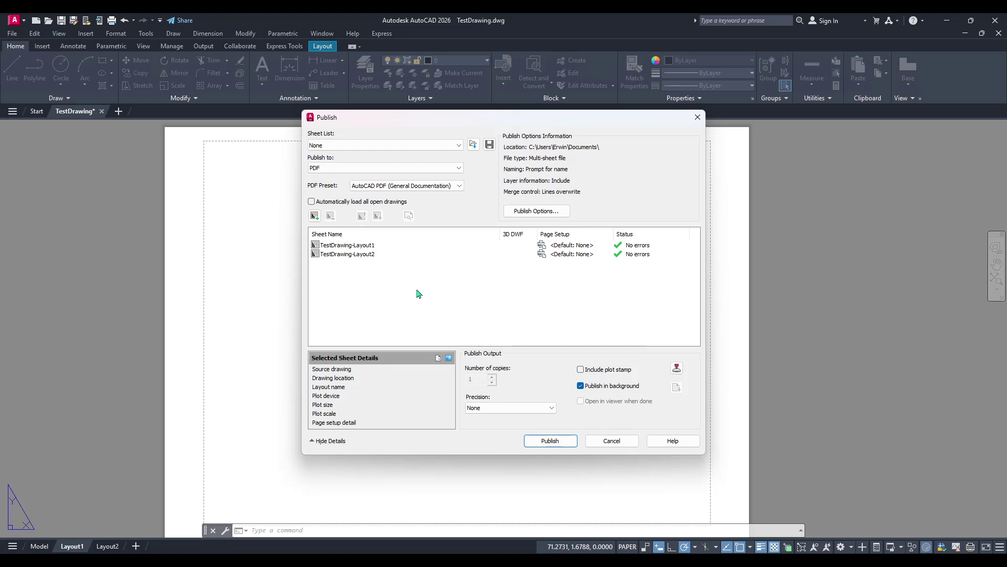
pyautogui.click(360, 255)
pyautogui.rightClick(360, 255)
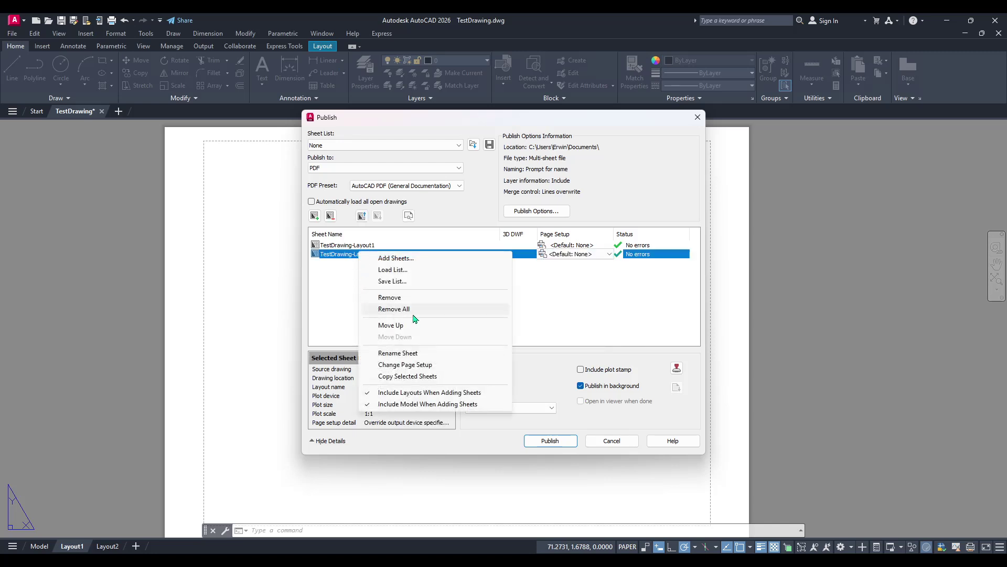
pyautogui.click(337, 290)
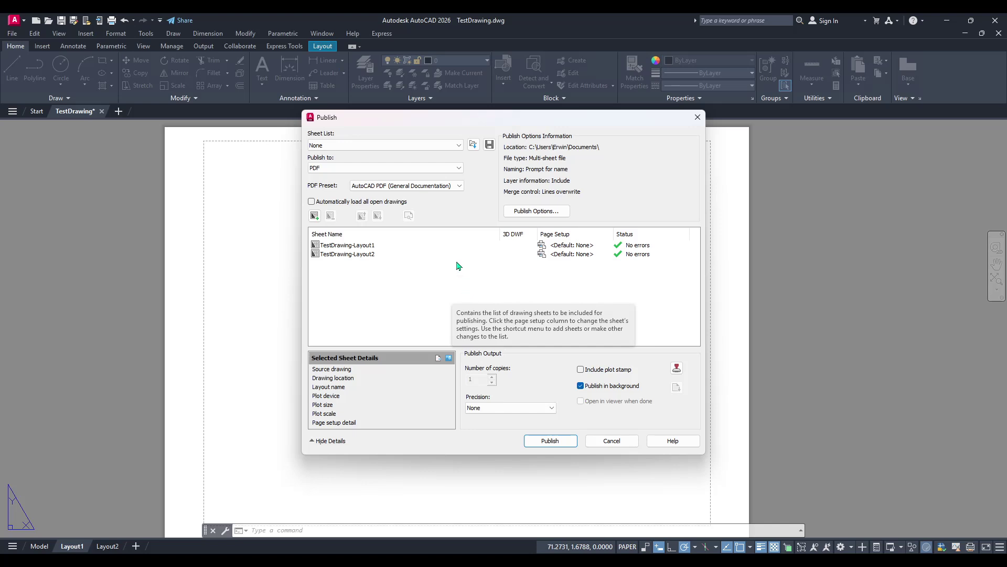
pyautogui.click(340, 169)
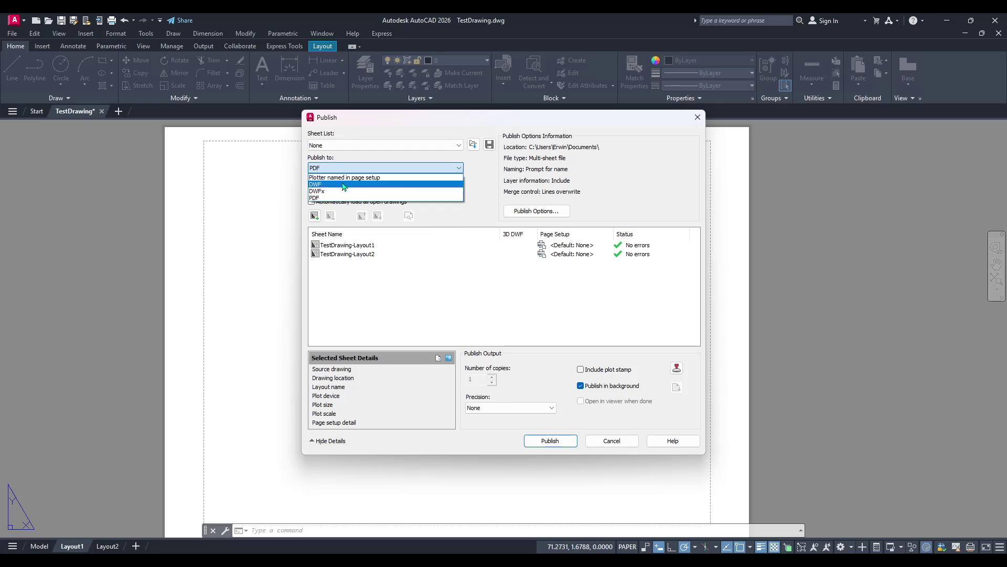
pyautogui.click(317, 199)
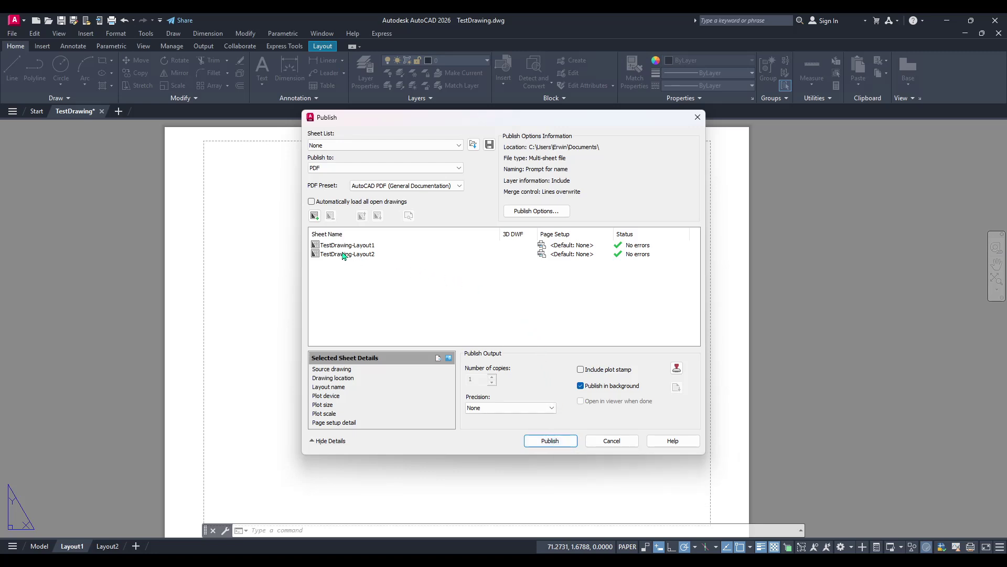
pyautogui.moveTo(341, 273); pyautogui.dragTo(336, 247)
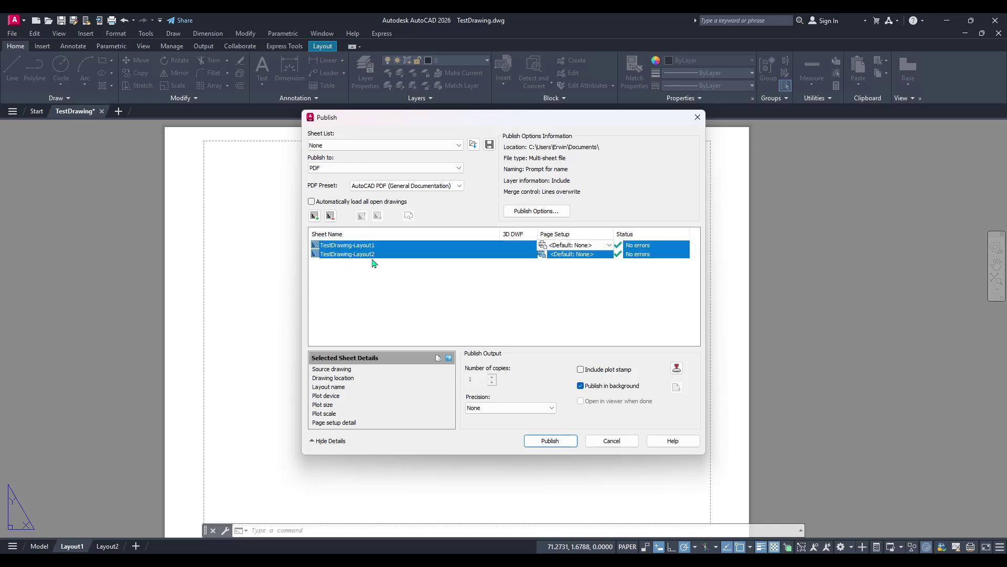
pyautogui.click(385, 283)
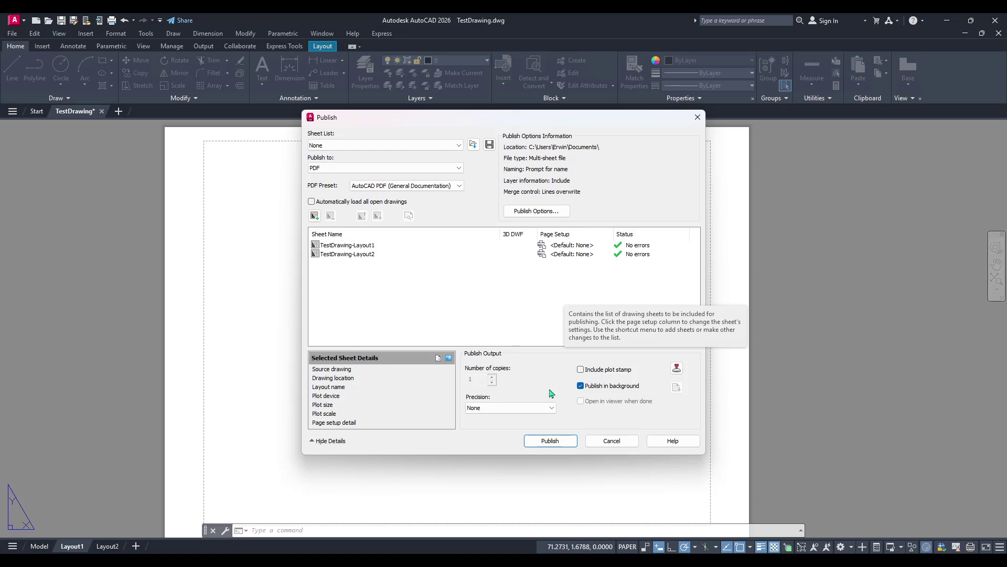
# Publish the two layouts, selecting TestDrawing.pdf in Documents as the output file.
pyautogui.click(543, 445)
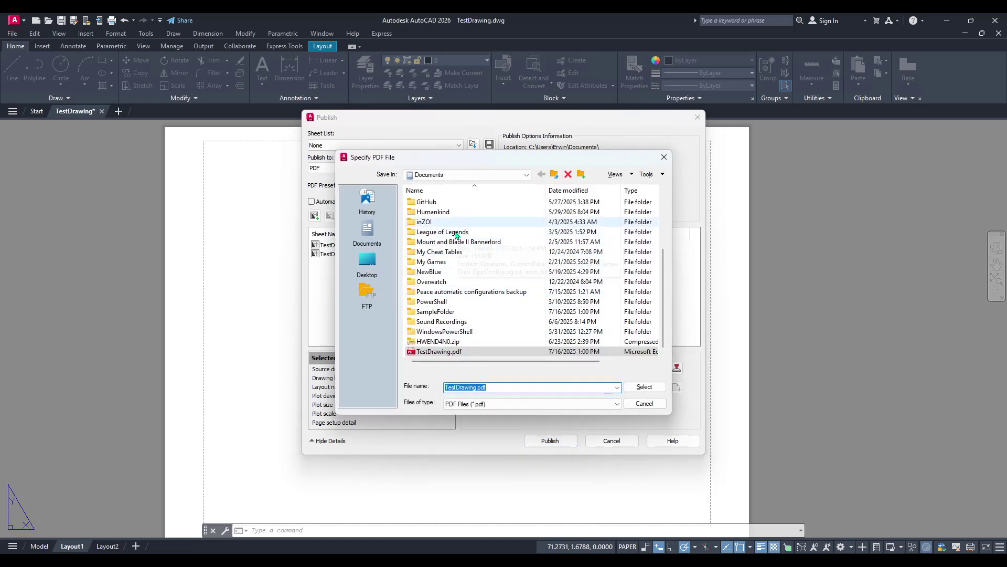
pyautogui.scroll(3, 454, 241)
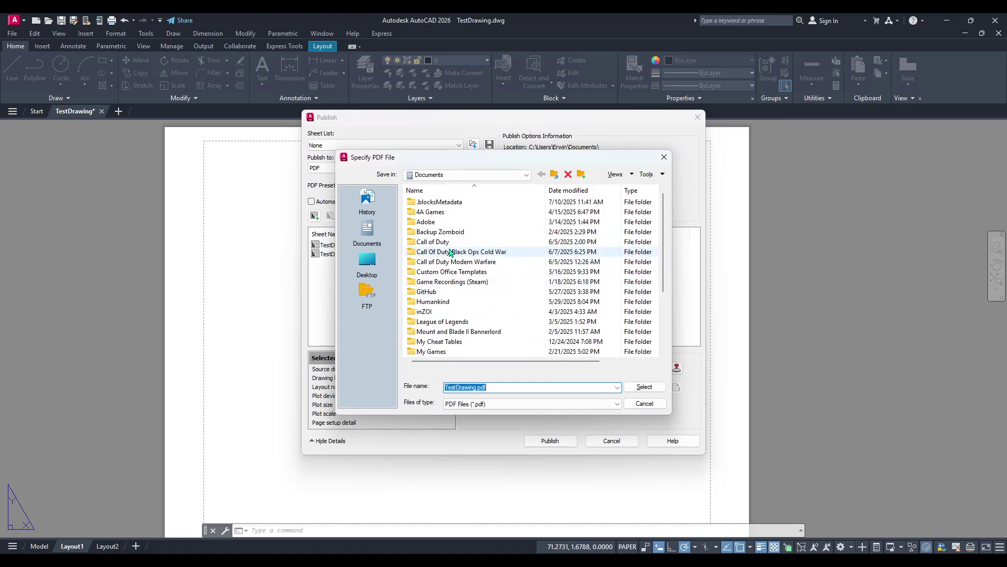
pyautogui.scroll(-3, 451, 255)
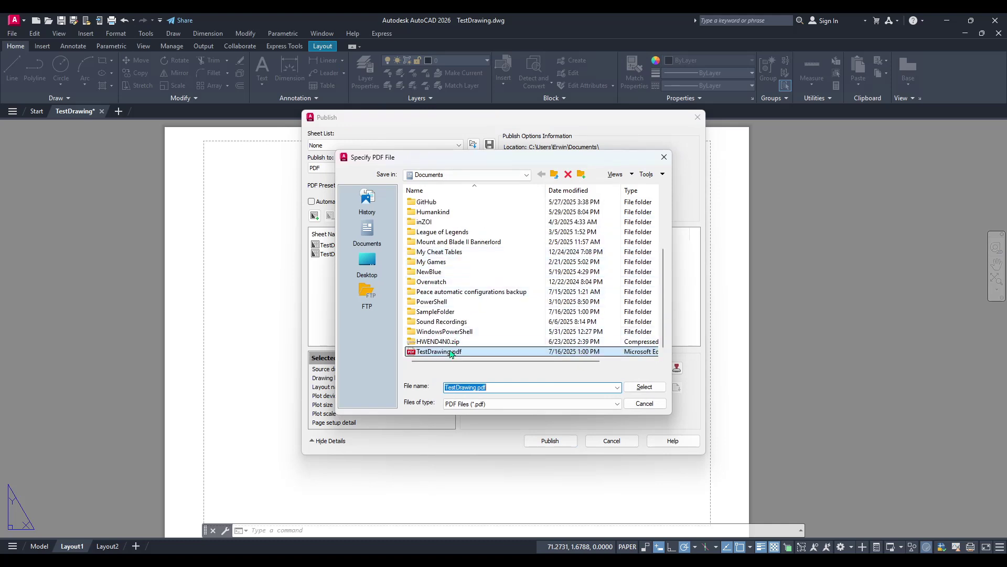
pyautogui.click(455, 352)
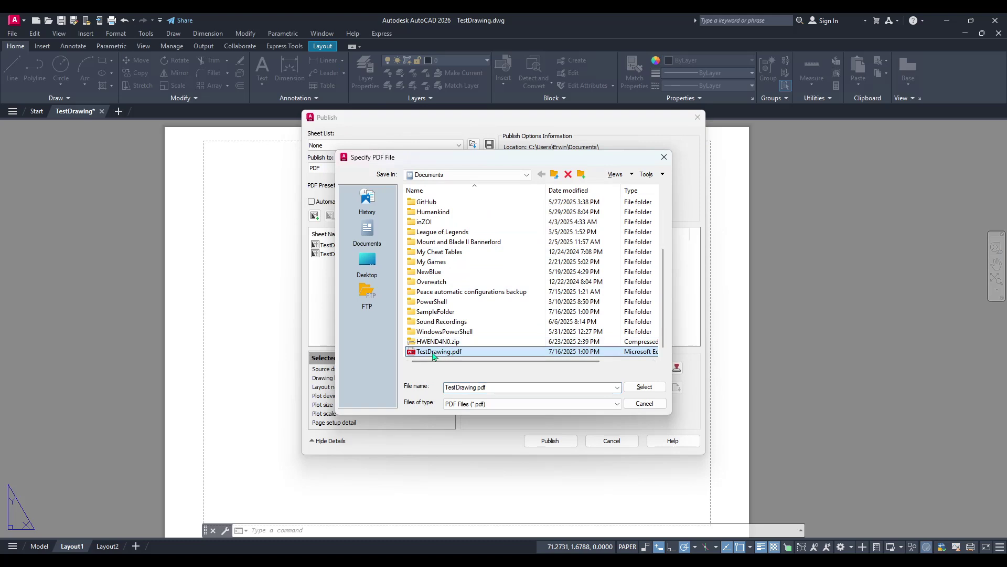
pyautogui.click(646, 388)
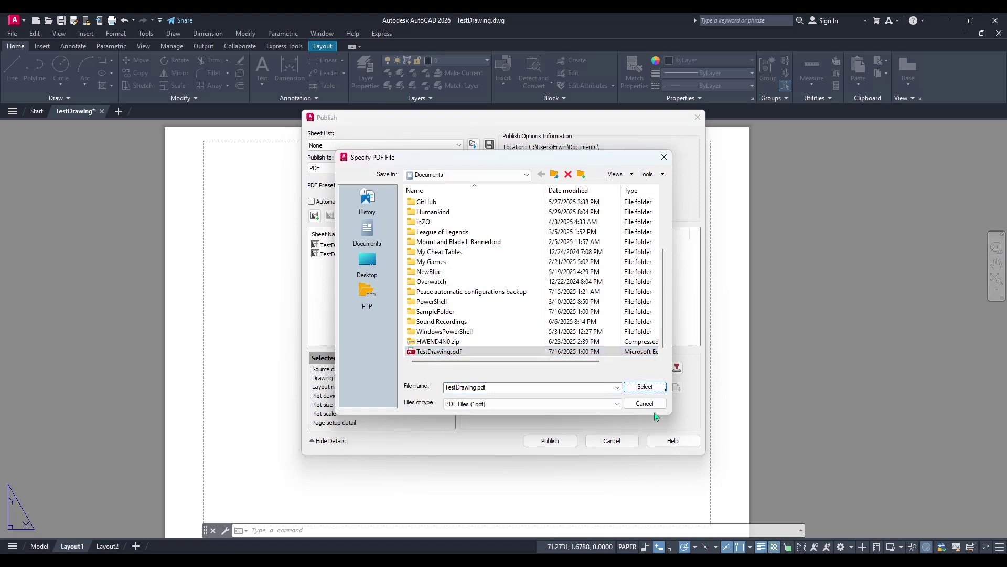
# Close the Publish dialog, answering No to saving the sheet list.
pyautogui.click(644, 402)
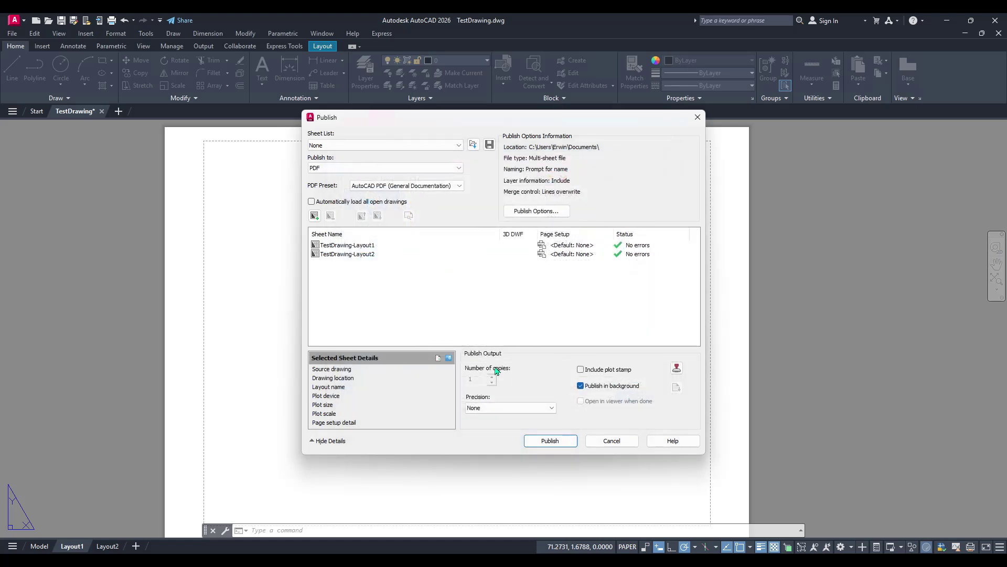
pyautogui.click(696, 116)
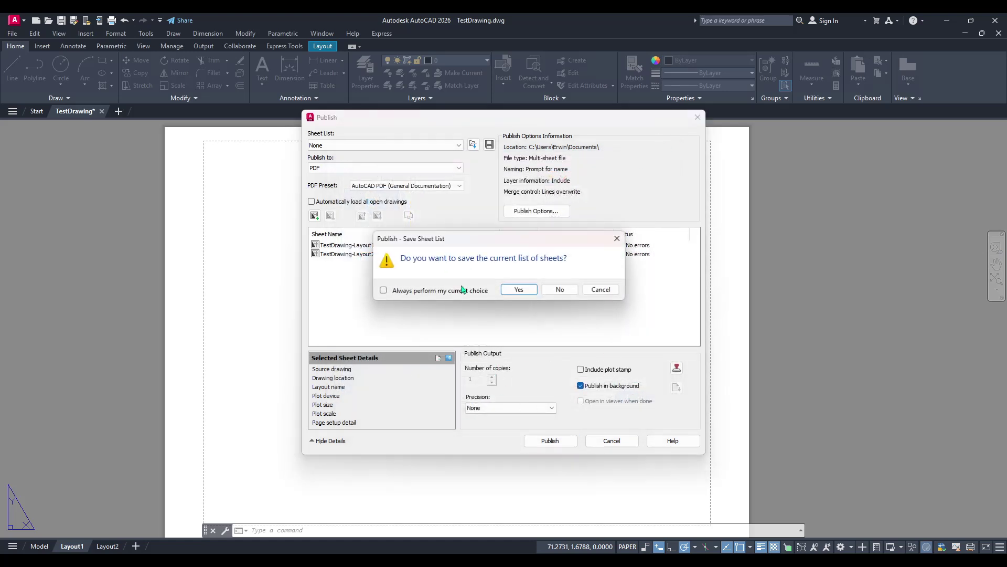
pyautogui.click(561, 289)
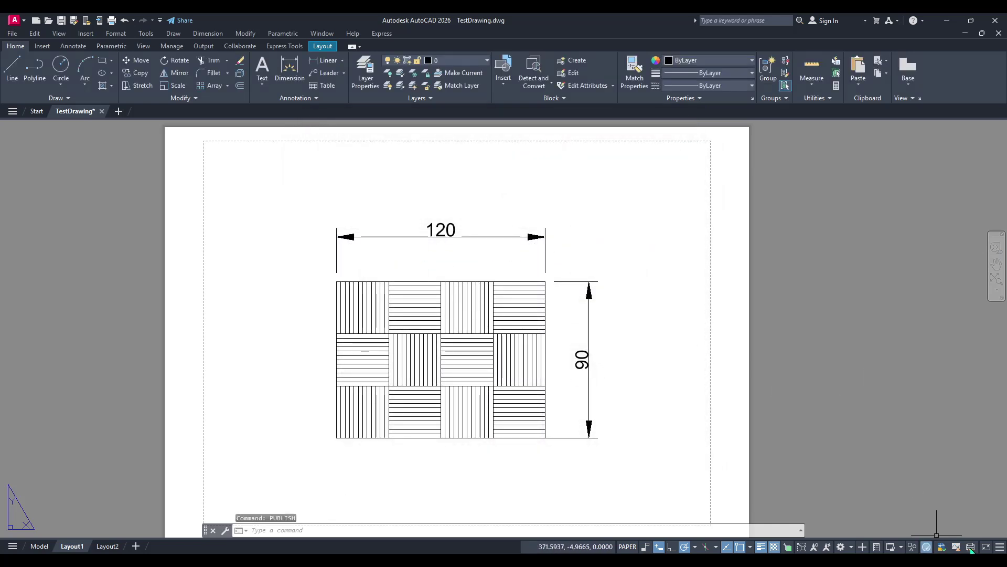
pyautogui.click(972, 548)
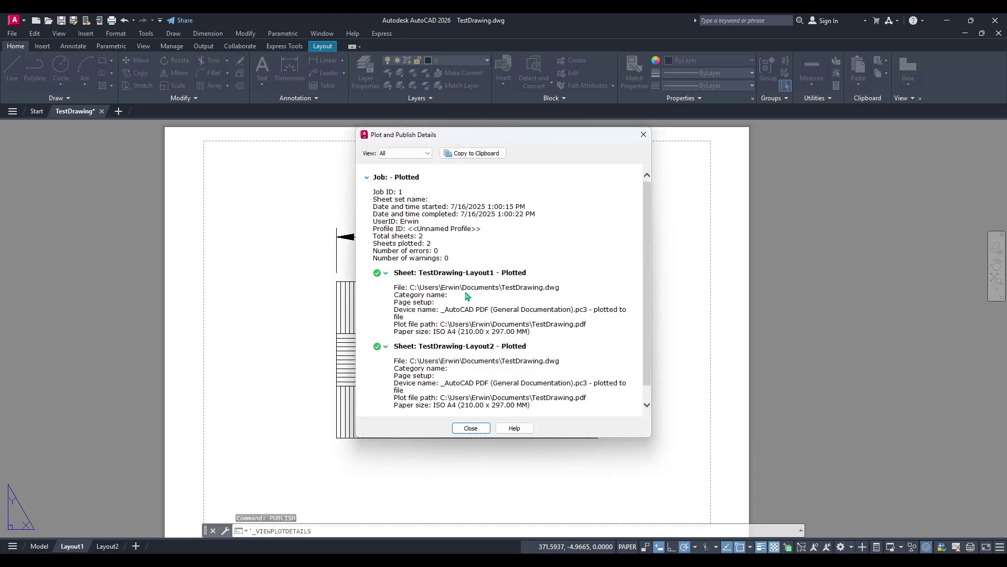
pyautogui.scroll(-1, 468, 299)
pyautogui.scroll(1, 469, 294)
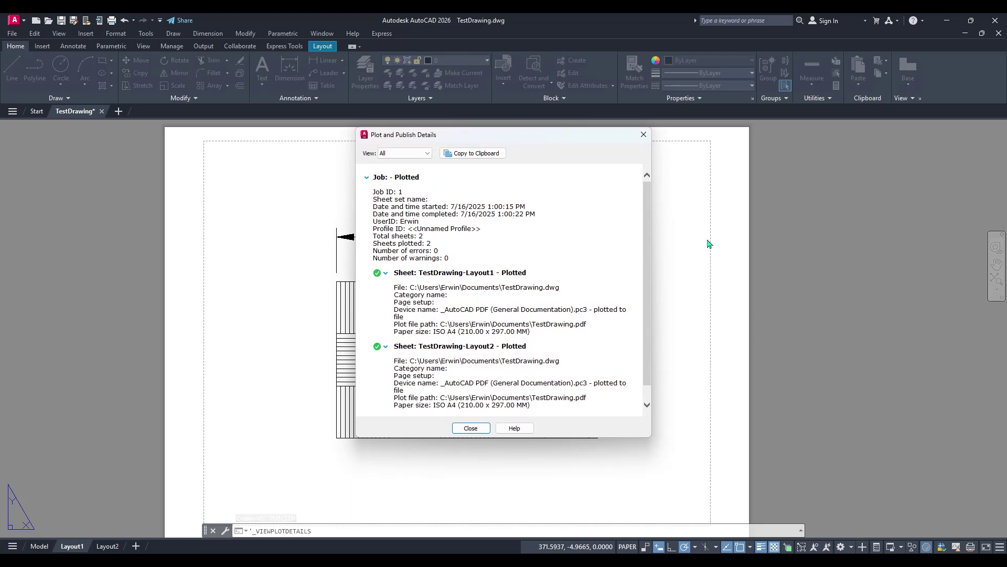
# Close the publish job details and scroll through the two-page TestDrawing.pdf.
pyautogui.click(644, 136)
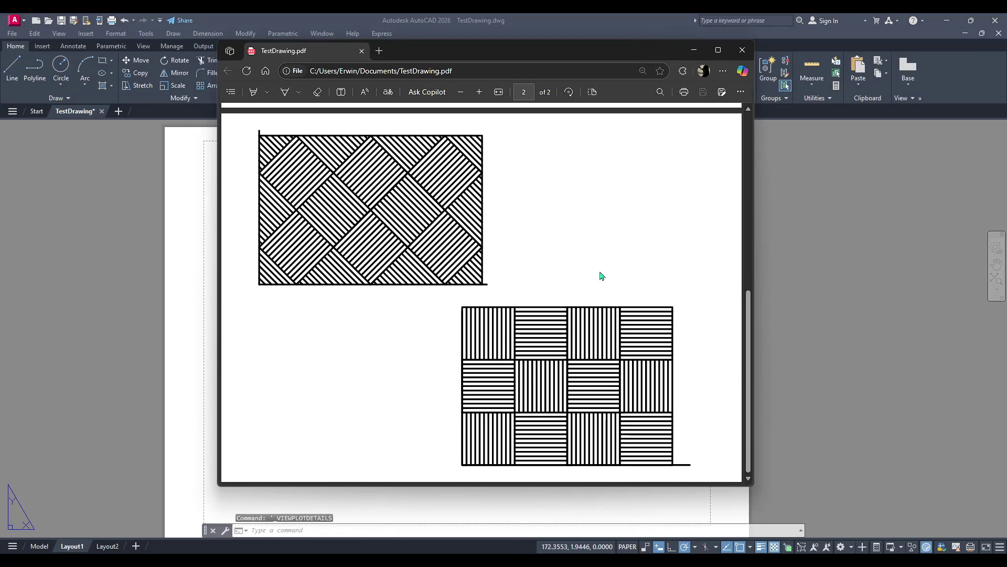
pyautogui.scroll(5, 442, 298)
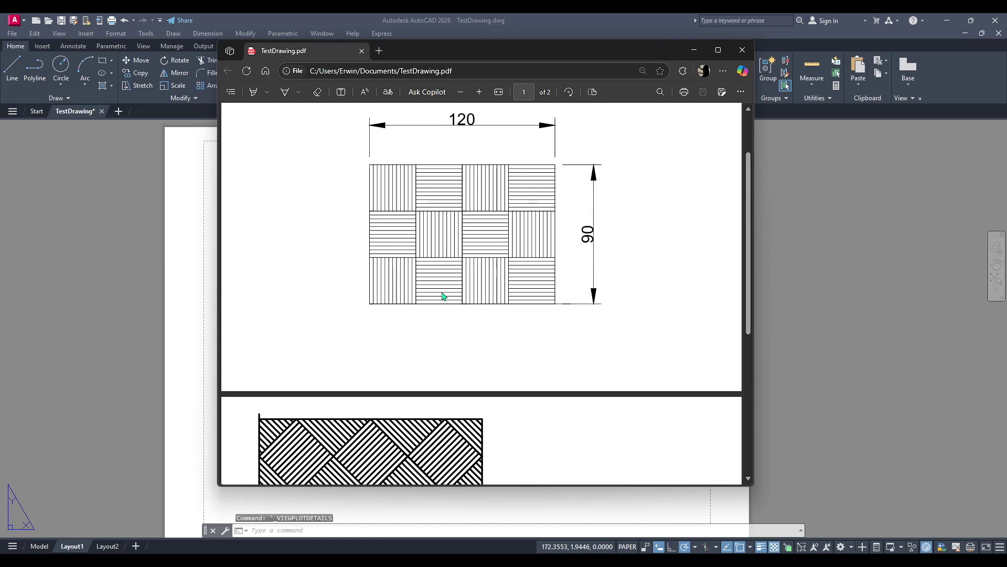
pyautogui.scroll(2, 442, 297)
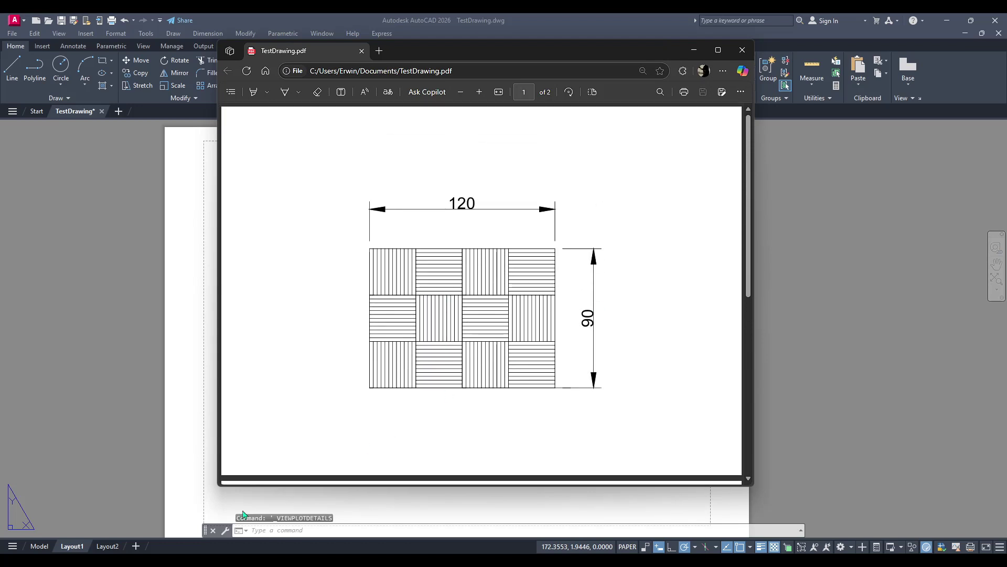
pyautogui.scroll(-10, 459, 333)
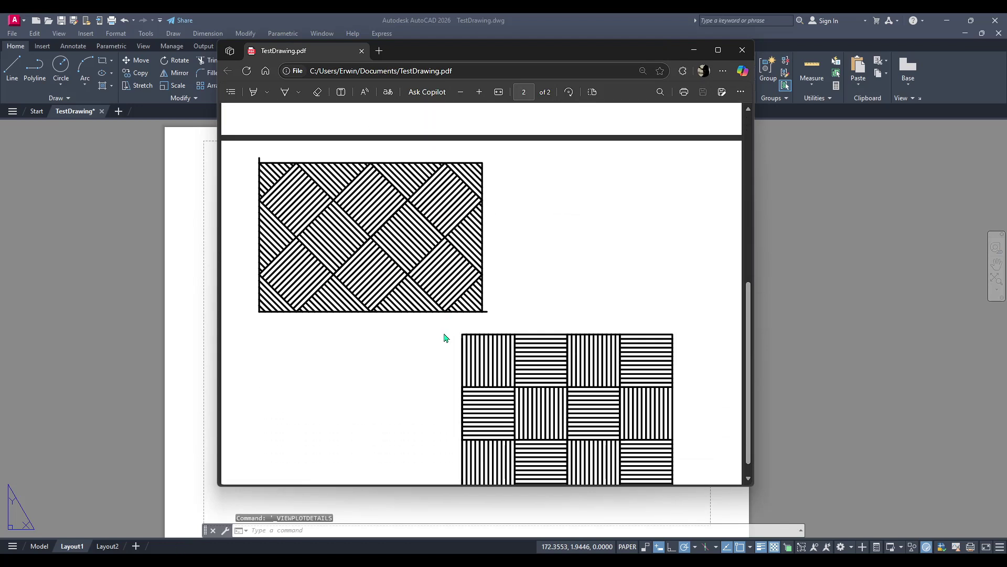
# Compare the PDF pages with the Layout2 and Layout1 sheets in AutoCAD.
pyautogui.click(80, 306)
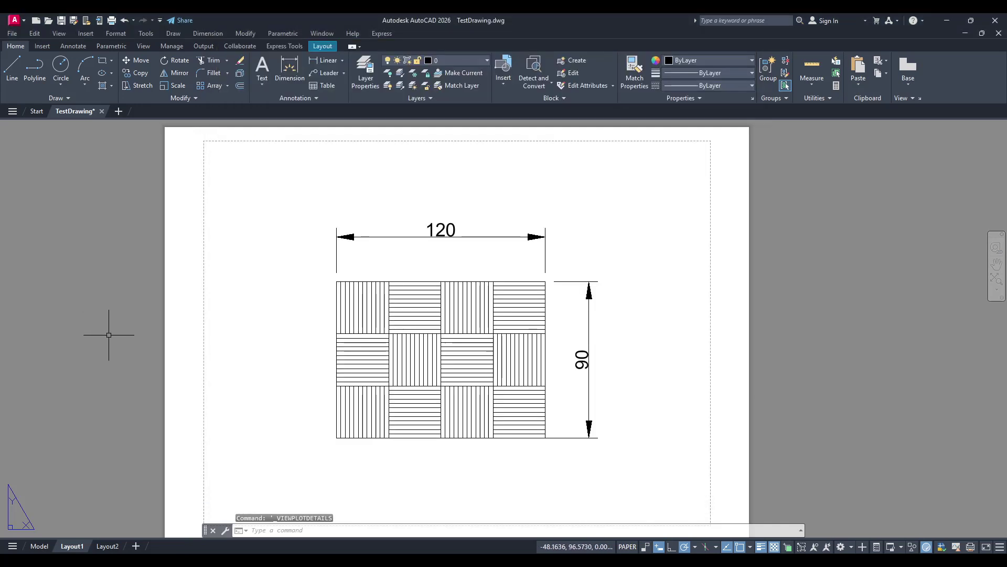
pyautogui.click(107, 546)
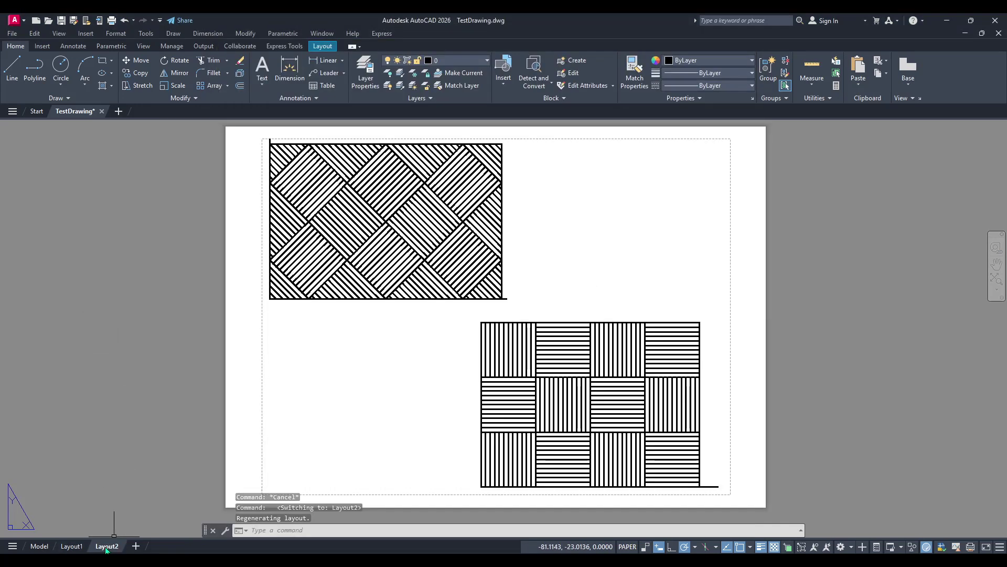
pyautogui.click(62, 548)
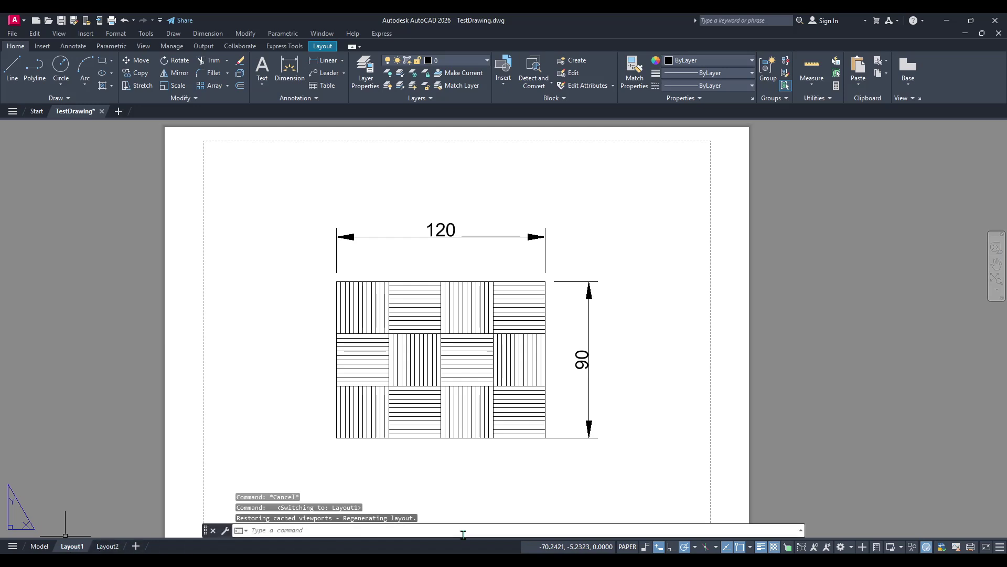
pyautogui.hotkey('alt', 'Tab')
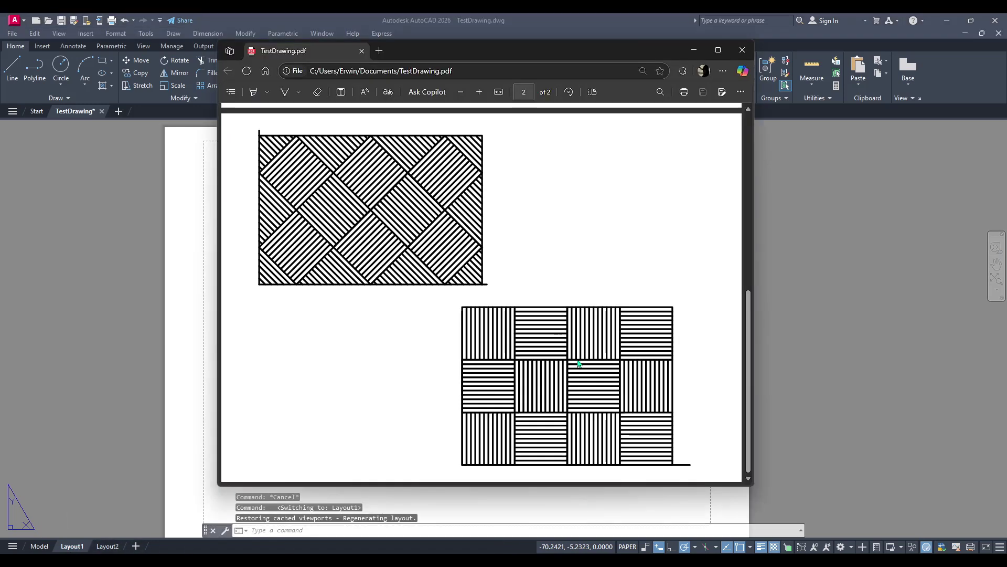
pyautogui.scroll(10, 518, 282)
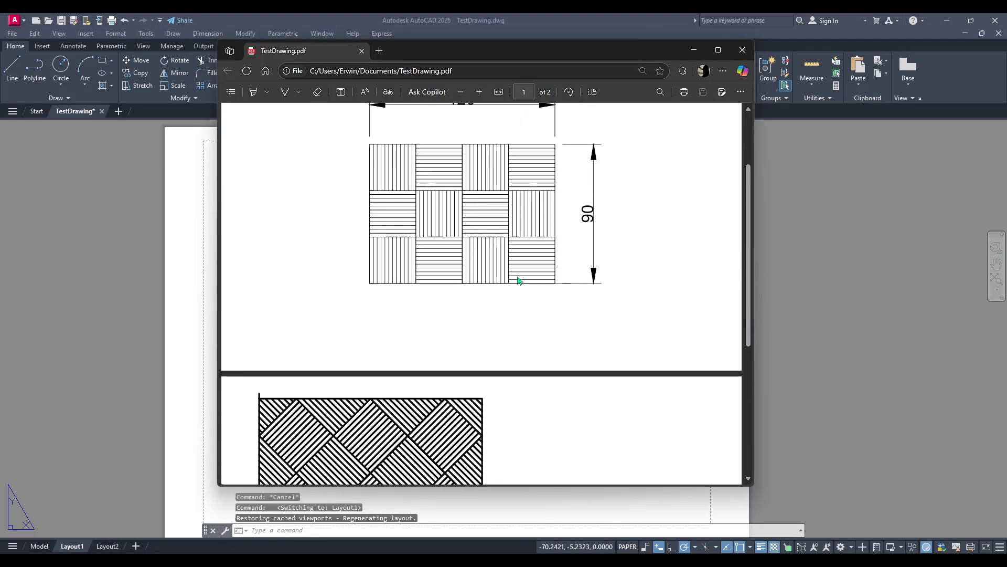
pyautogui.scroll(-10, 519, 282)
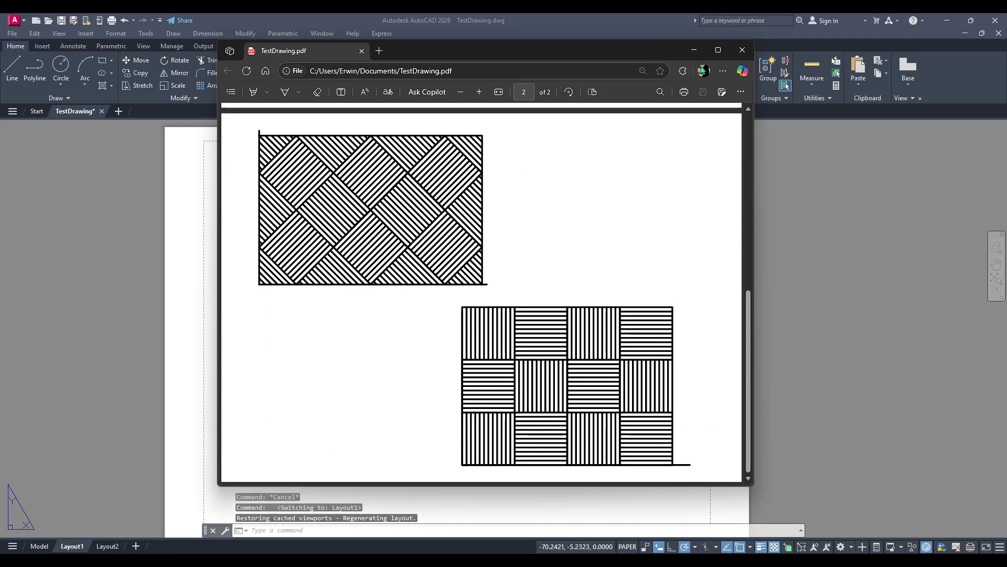
# Minimize Edge so AutoCAD's Layout1 sheet with the dimensioned pattern shows again.
pyautogui.click(694, 51)
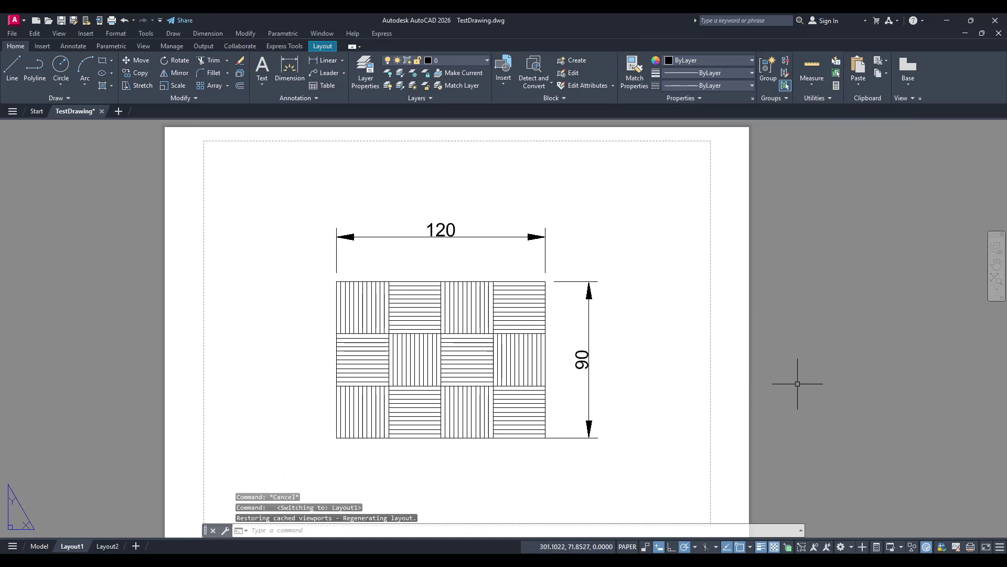